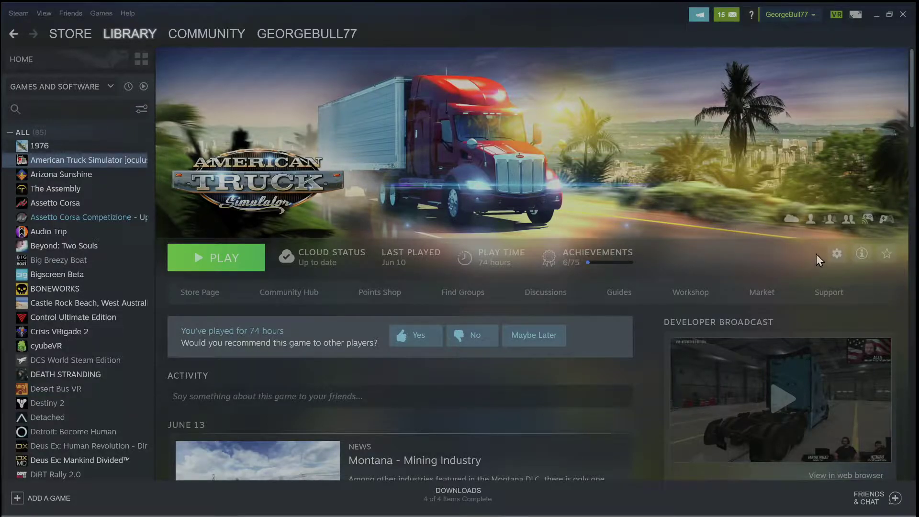
{"action": "left_click", "coordinate": [836, 260]}
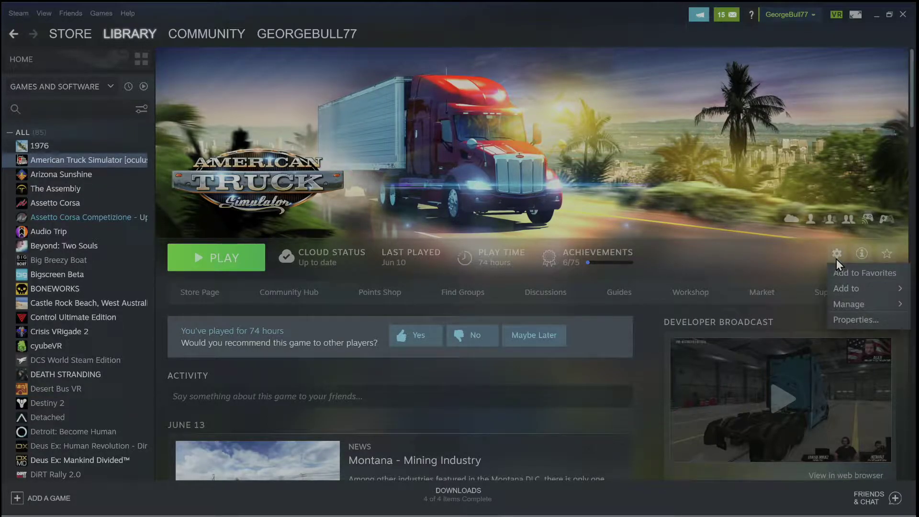
{"action": "left_click", "coordinate": [854, 320]}
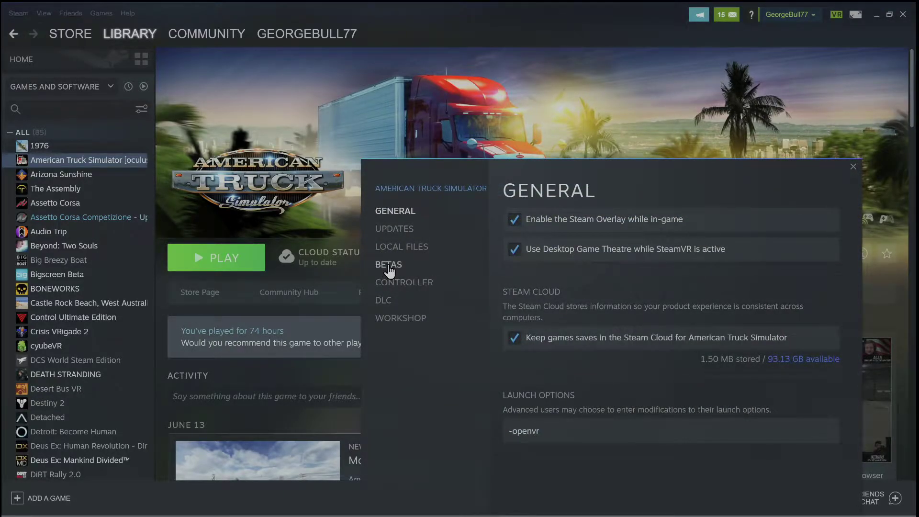
{"action": "left_click", "coordinate": [853, 166]}
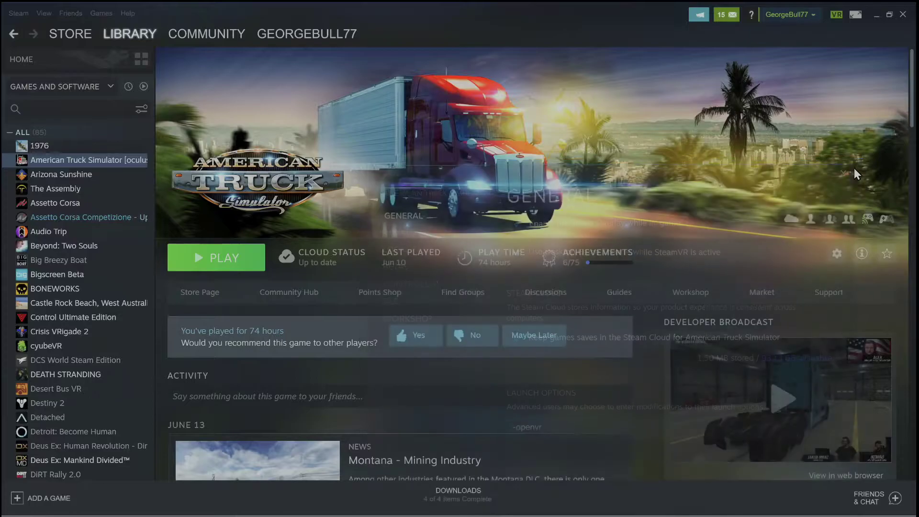
- Open American Truck Simulator's properties and opt into the beta "oculus - Oculus+OpenVR - 1.44 - (SDK 1.4.0)"
{"action": "left_click", "coordinate": [836, 255]}
{"action": "mouse_move", "coordinate": [852, 306]}
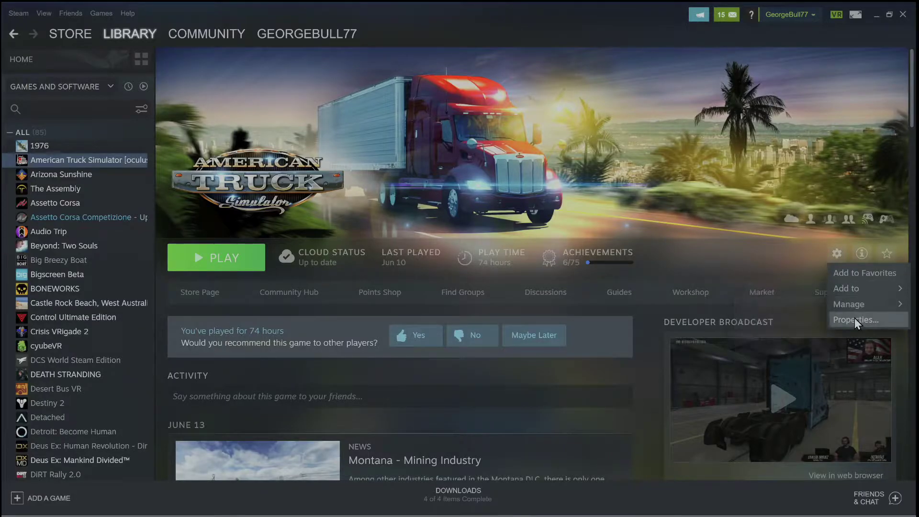
{"action": "left_click", "coordinate": [854, 317]}
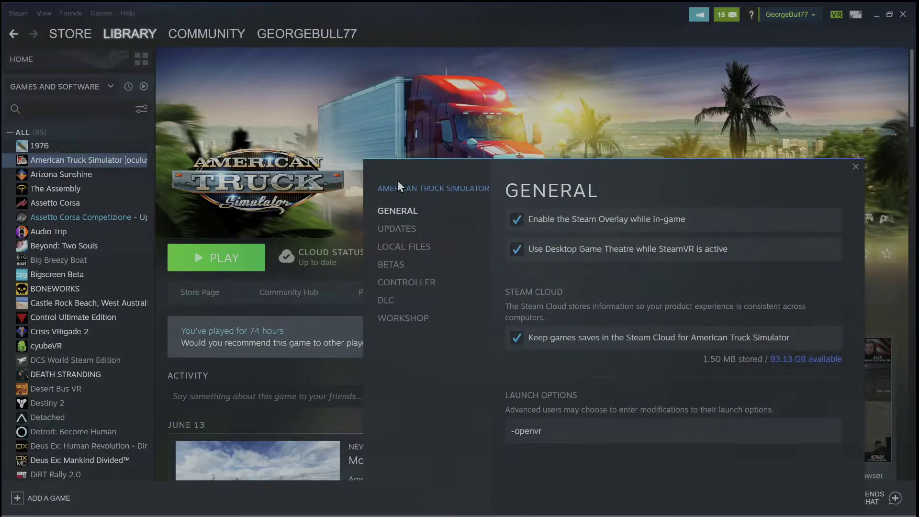
{"action": "left_click", "coordinate": [392, 269]}
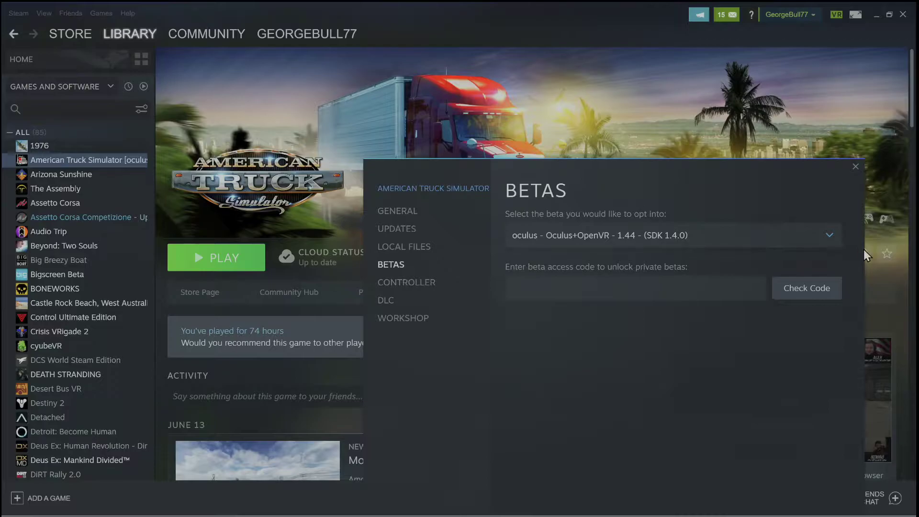
{"action": "left_click", "coordinate": [831, 237]}
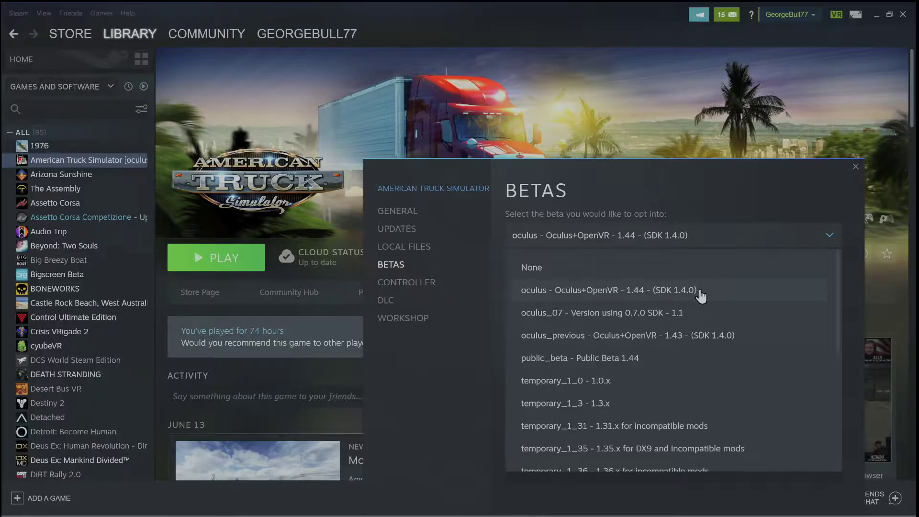
{"action": "left_click", "coordinate": [609, 292]}
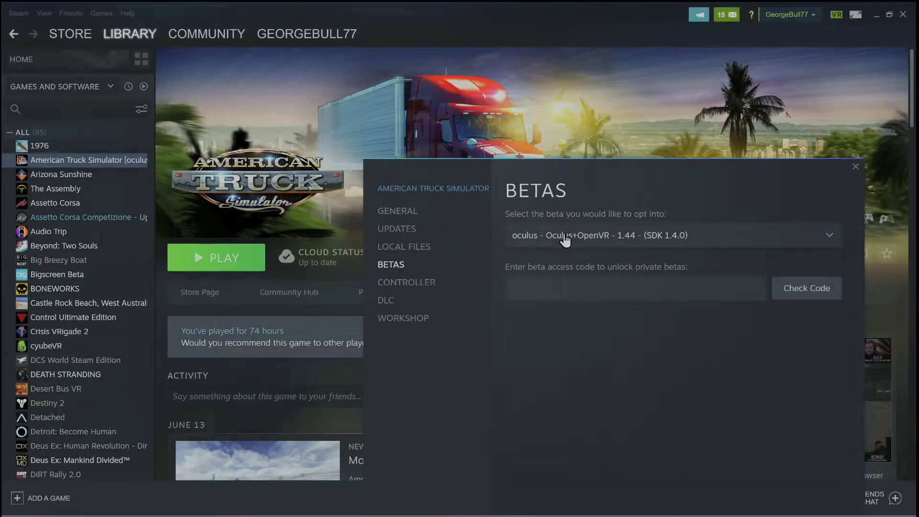
{"action": "left_click", "coordinate": [758, 238]}
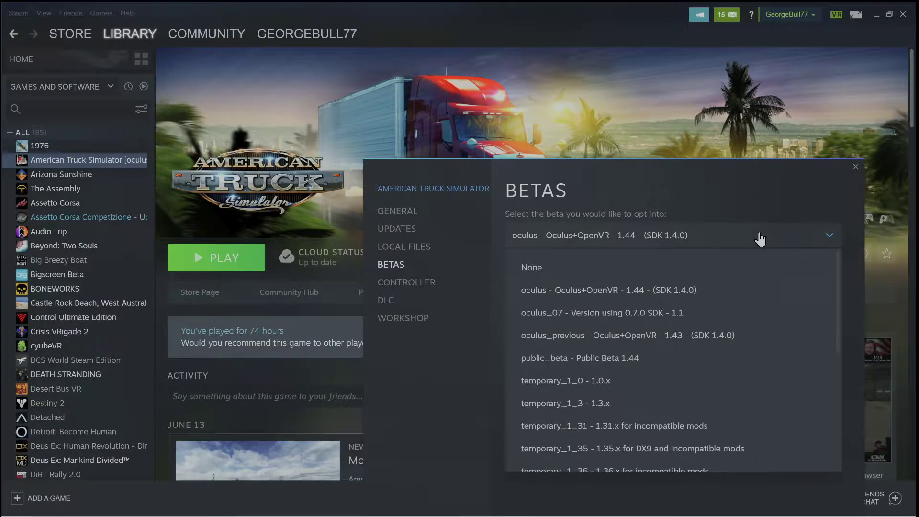
{"action": "left_click", "coordinate": [594, 290]}
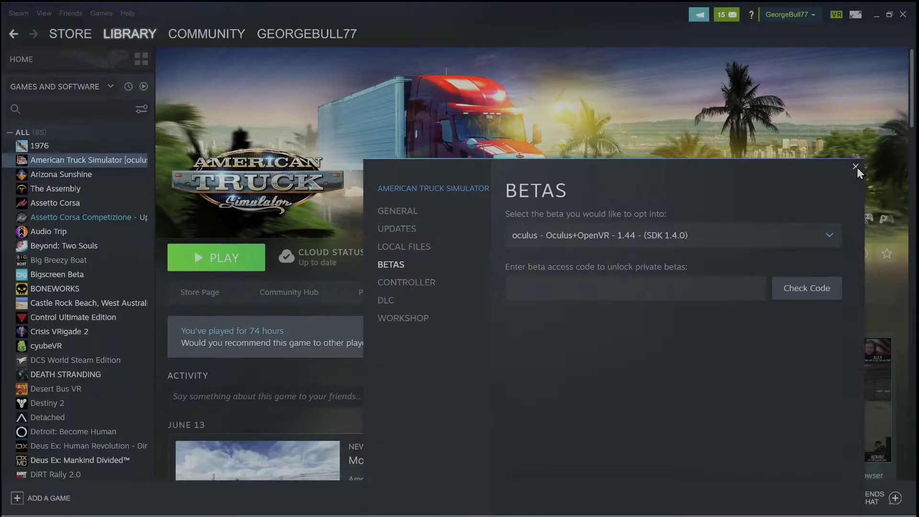
- Check the -openvr launch option in the game's general properties and close the properties
{"action": "left_click", "coordinate": [406, 212]}
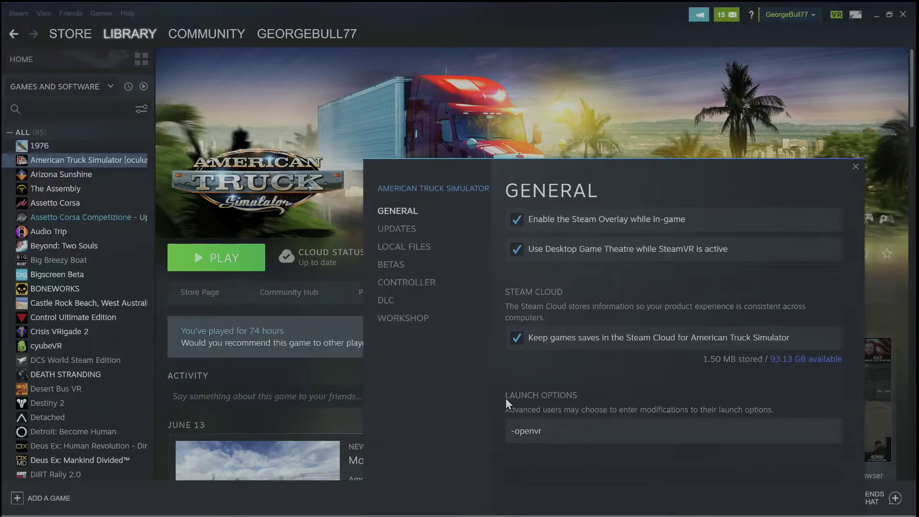
{"action": "left_click", "coordinate": [543, 430]}
{"action": "left_click", "coordinate": [854, 165]}
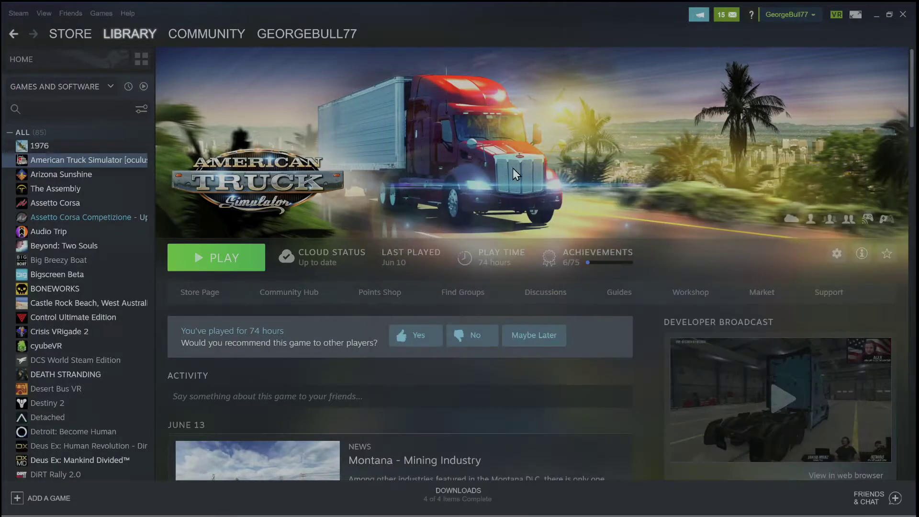
- Start launching American Truck Simulator, choose Launch with DirectX11, and cancel the launch
{"action": "left_click", "coordinate": [231, 262]}
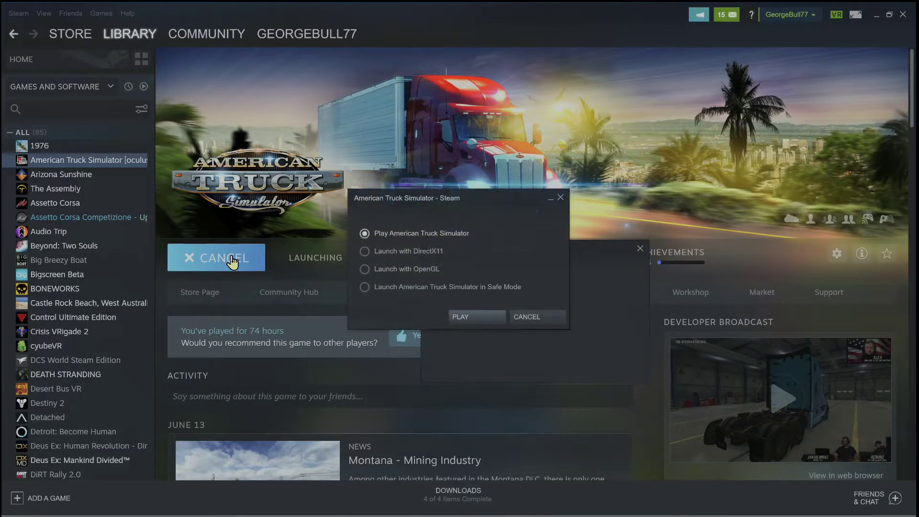
{"action": "left_click", "coordinate": [413, 250]}
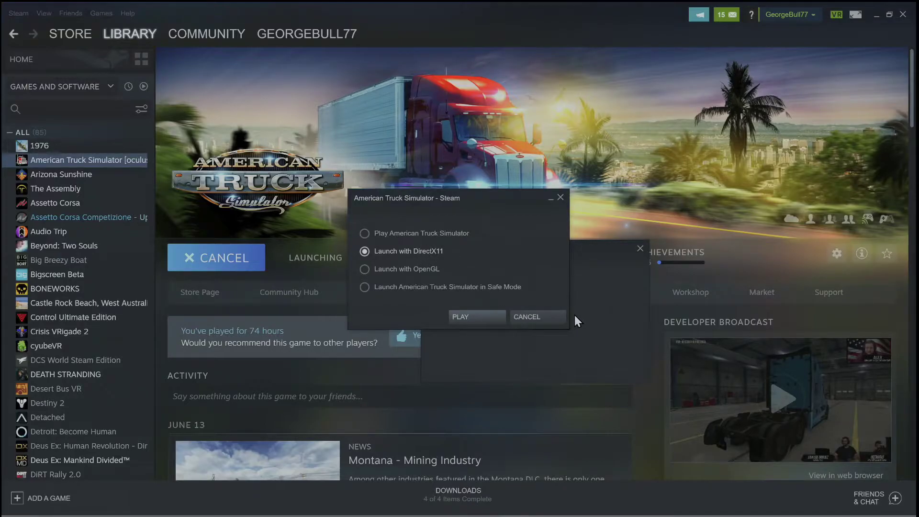
{"action": "left_click", "coordinate": [559, 318]}
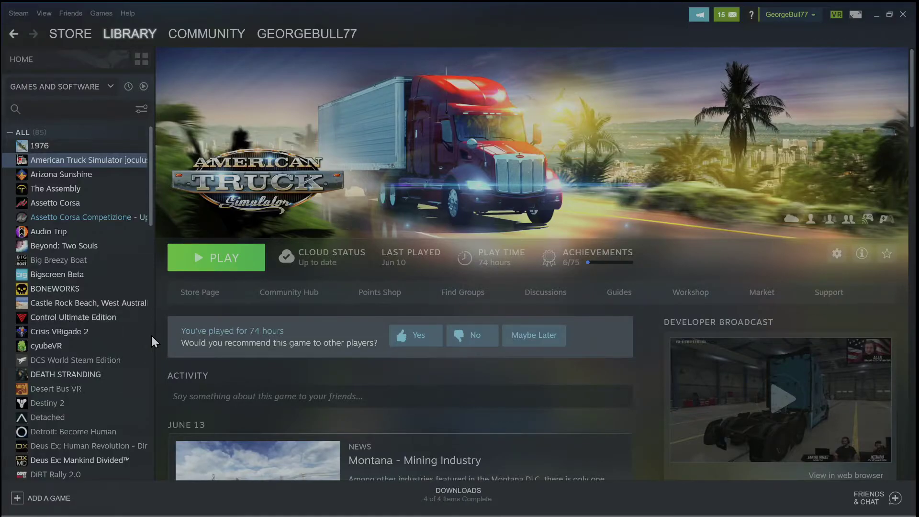
- Open the Windows Documents folder in File Explorer
{"action": "key", "text": "super"}
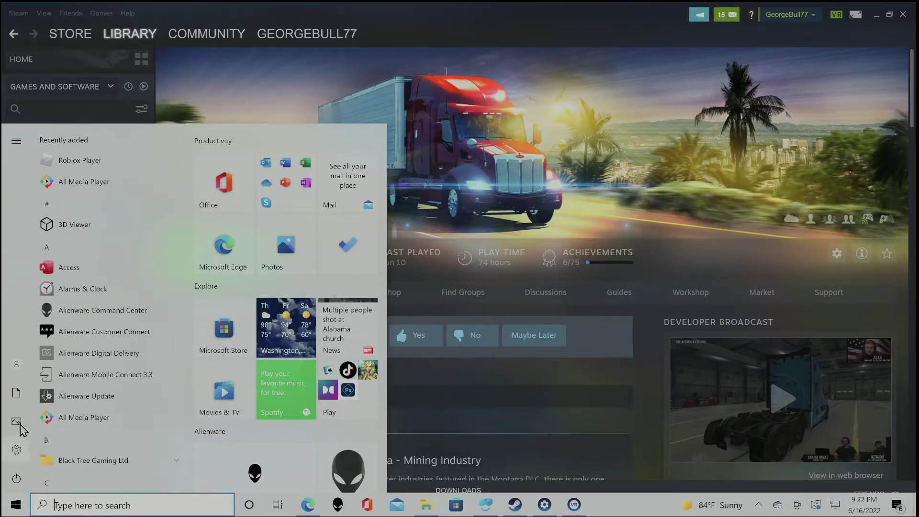
{"action": "mouse_move", "coordinate": [16, 450]}
{"action": "left_click", "coordinate": [16, 395]}
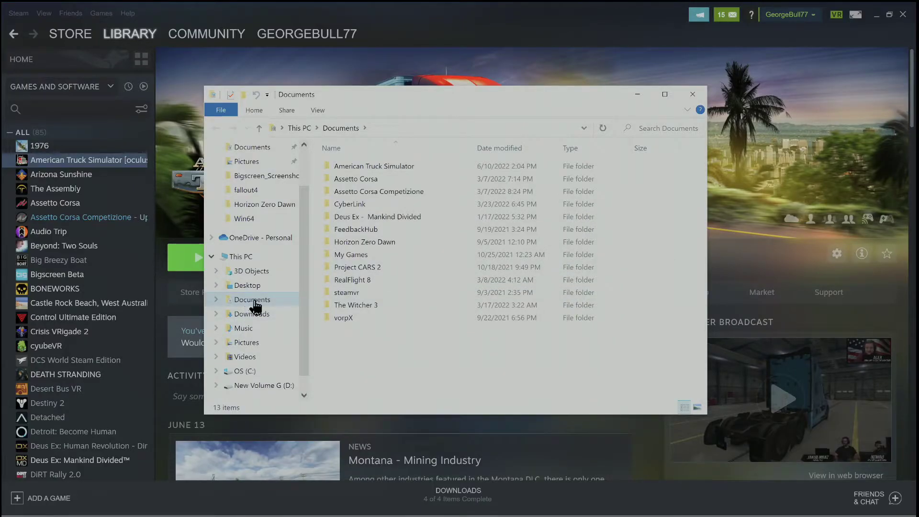
- Browse drive D: to SteamLibrary > steamapps > common to view where the game is installed
{"action": "left_click", "coordinate": [262, 385]}
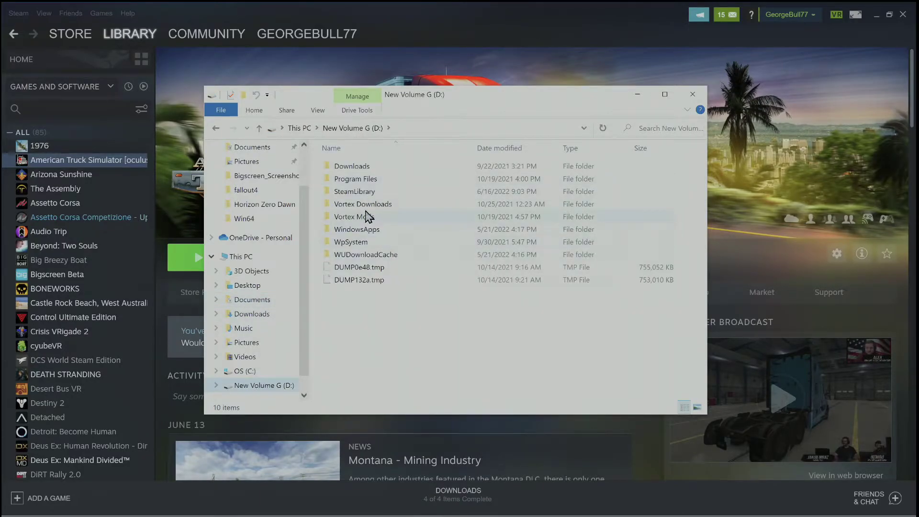
{"action": "double_click", "coordinate": [364, 193]}
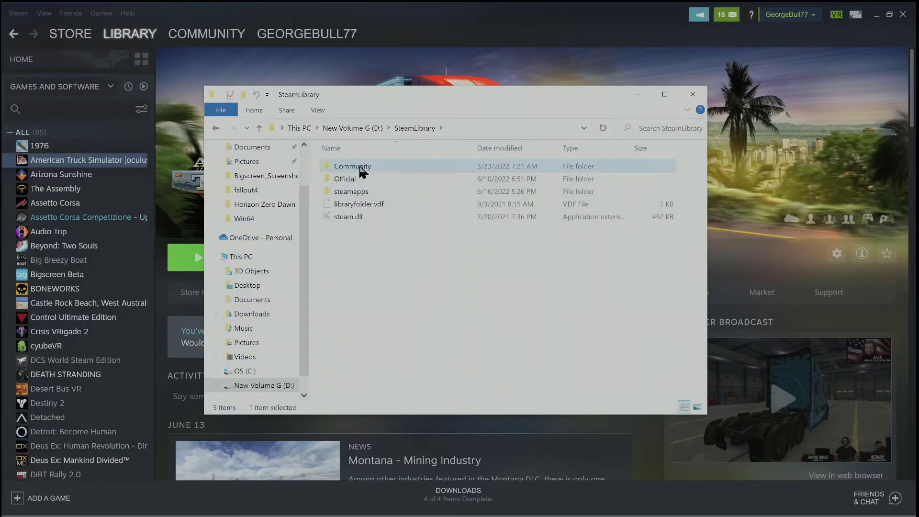
{"action": "double_click", "coordinate": [357, 167]}
{"action": "left_click", "coordinate": [216, 128]}
{"action": "double_click", "coordinate": [359, 193]}
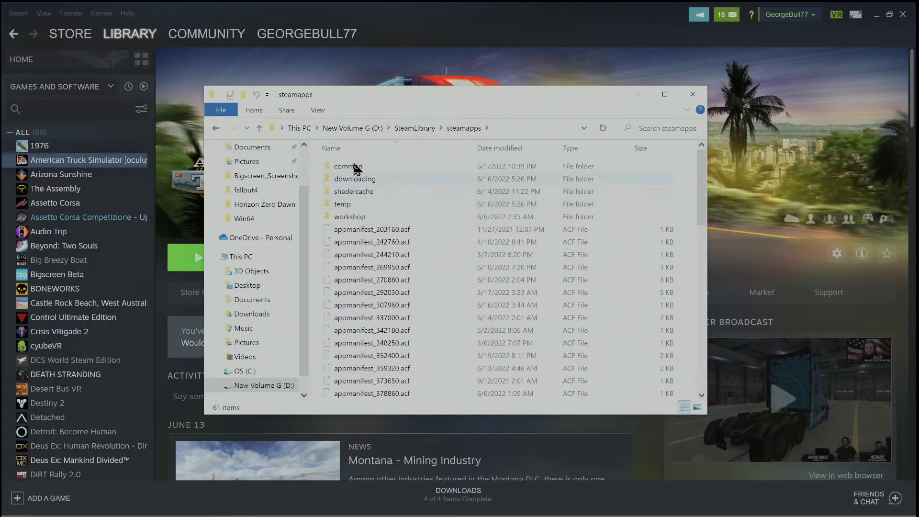
{"action": "double_click", "coordinate": [354, 166]}
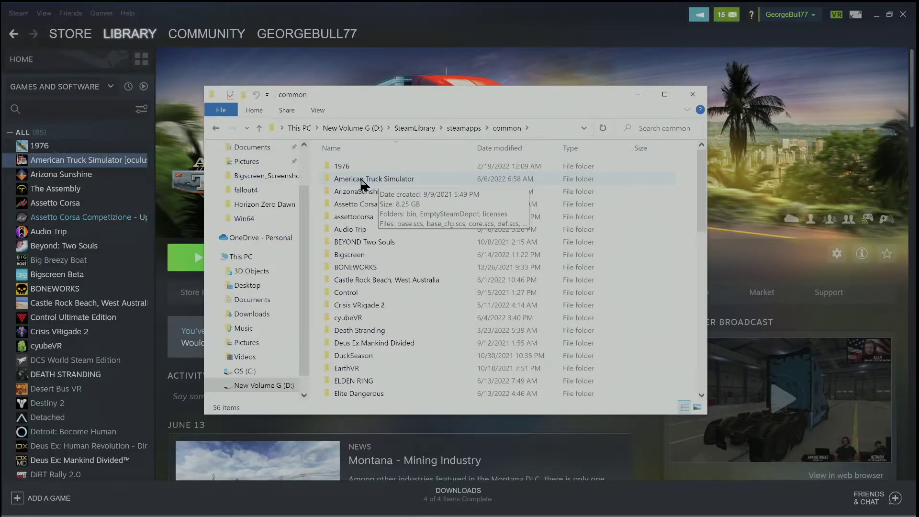
- Open the config file from the American Truck Simulator folder in Documents
{"action": "left_click", "coordinate": [258, 304]}
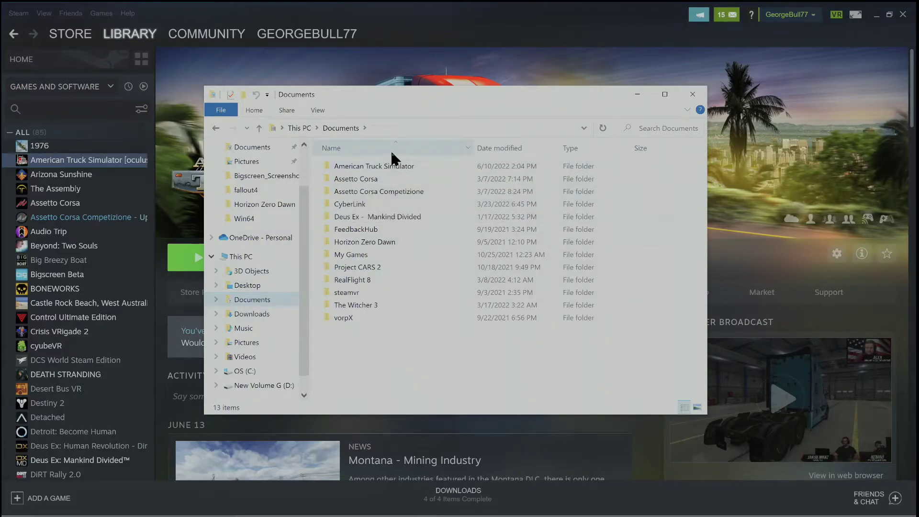
{"action": "double_click", "coordinate": [381, 166]}
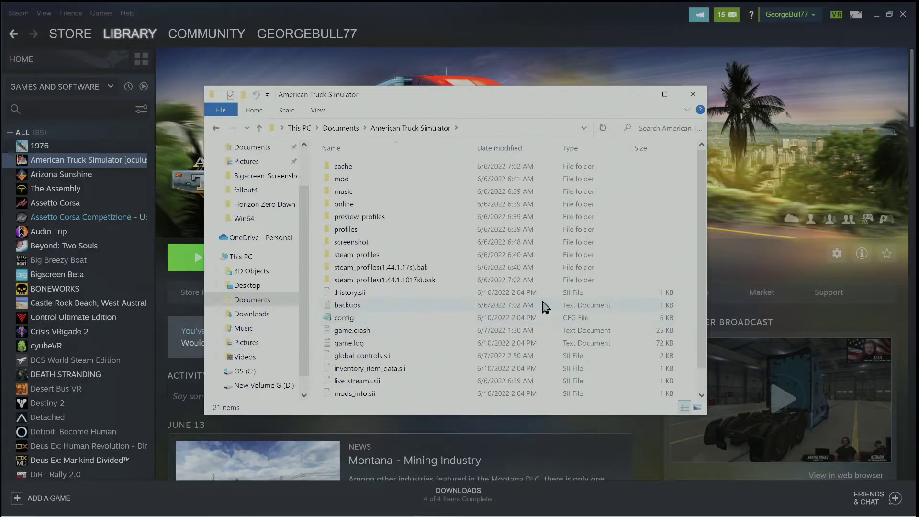
{"action": "left_click", "coordinate": [347, 321]}
{"action": "double_click", "coordinate": [348, 320]}
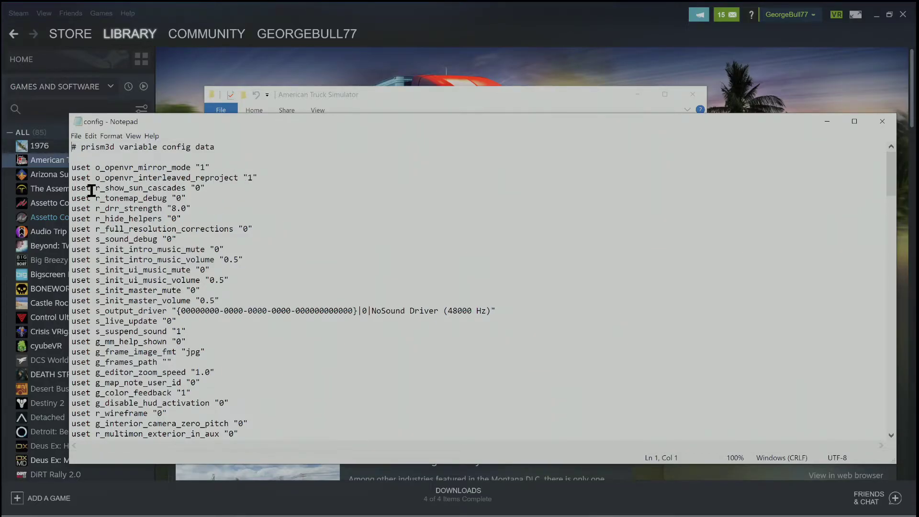
- Review the config file from the o_openvr_mirror_mode and o_openvr_interleaved_reproject lines down to its end
{"action": "left_click_drag", "start_coordinate": [96, 188], "coordinate": [207, 360]}
{"action": "left_click", "coordinate": [484, 200]}
{"action": "left_click_drag", "start_coordinate": [94, 164], "coordinate": [256, 176]}
{"action": "left_click", "coordinate": [313, 175]}
{"action": "scroll", "coordinate": [256, 291], "scroll_direction": "down", "scroll_amount": 7}
{"action": "scroll", "coordinate": [180, 407], "scroll_direction": "down", "scroll_amount": 20}
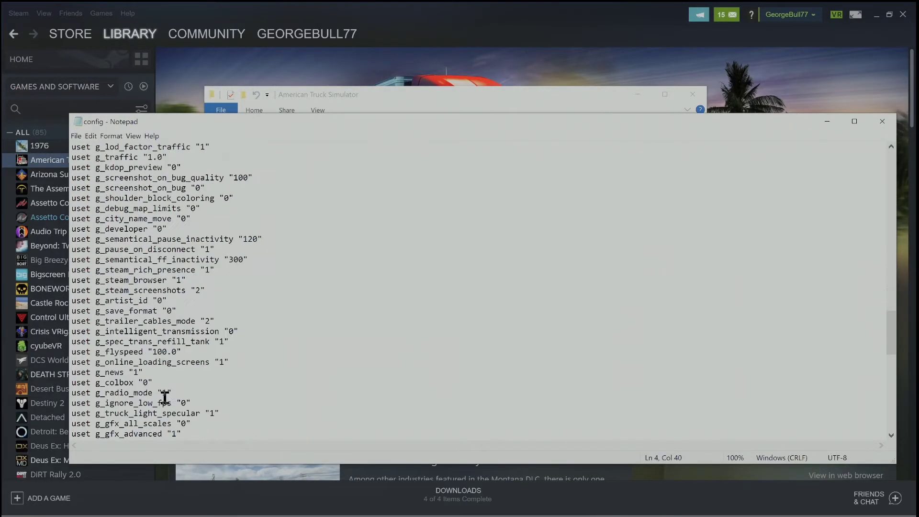
{"action": "scroll", "coordinate": [165, 398], "scroll_direction": "down", "scroll_amount": 11}
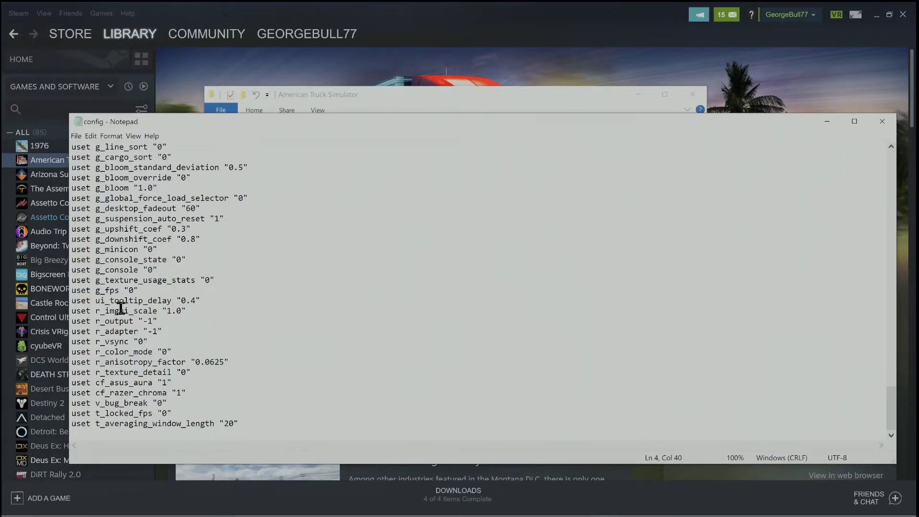
- Find the r_mode_height and r_mode_width lines in the config file and highlight them
{"action": "scroll", "coordinate": [131, 275], "scroll_direction": "up", "scroll_amount": 9}
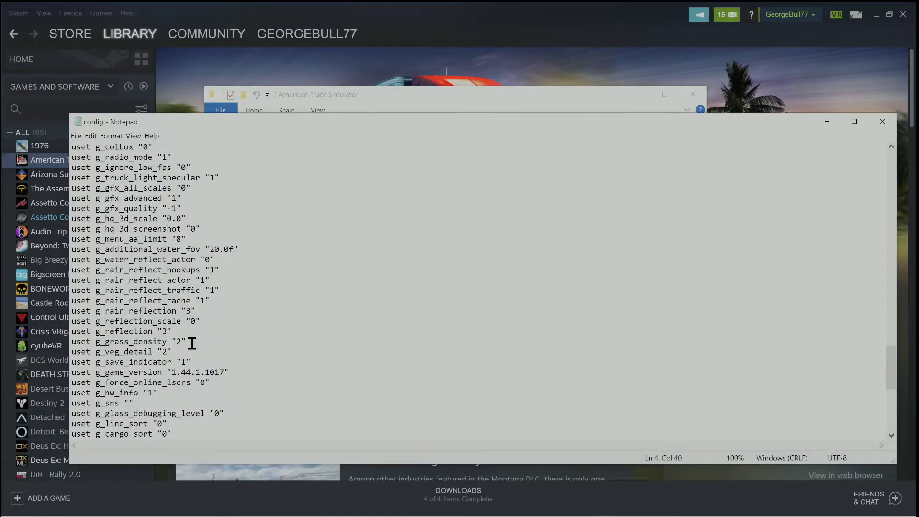
{"action": "scroll", "coordinate": [113, 364], "scroll_direction": "up", "scroll_amount": 4}
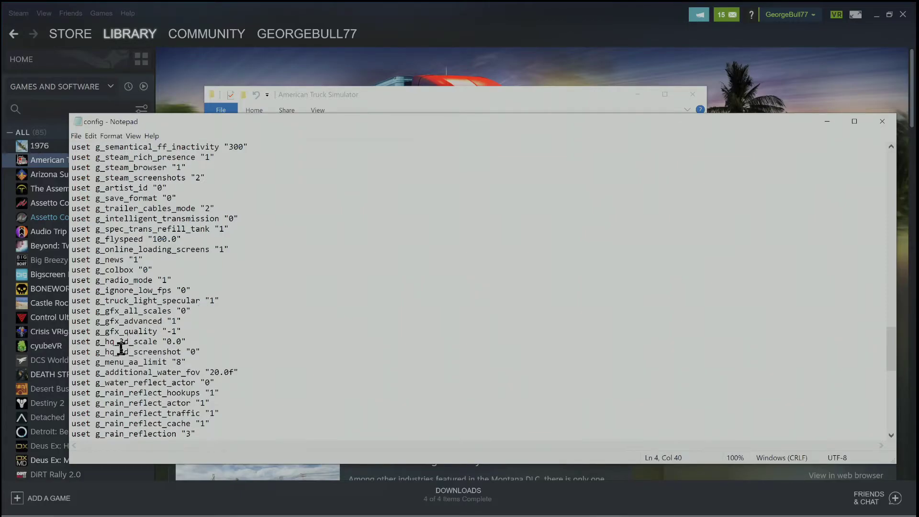
{"action": "scroll", "coordinate": [106, 363], "scroll_direction": "up", "scroll_amount": 3}
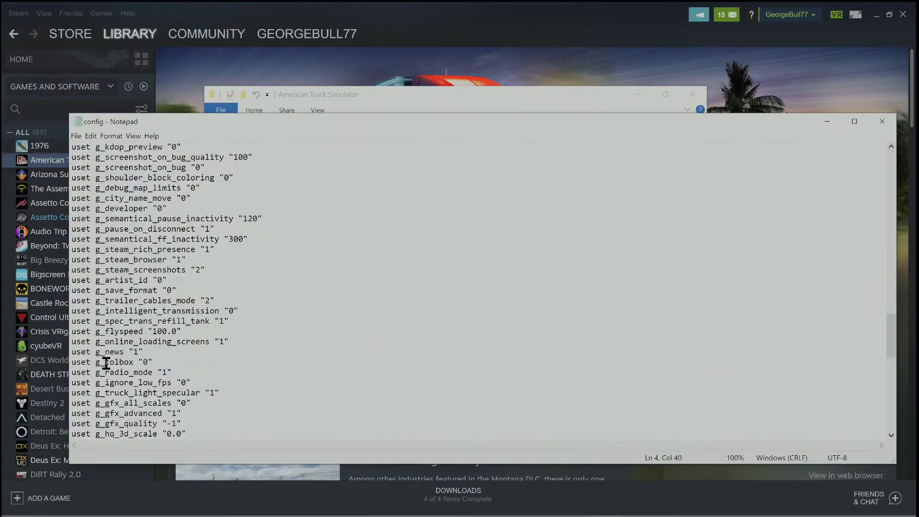
{"action": "scroll", "coordinate": [106, 363], "scroll_direction": "up", "scroll_amount": 3}
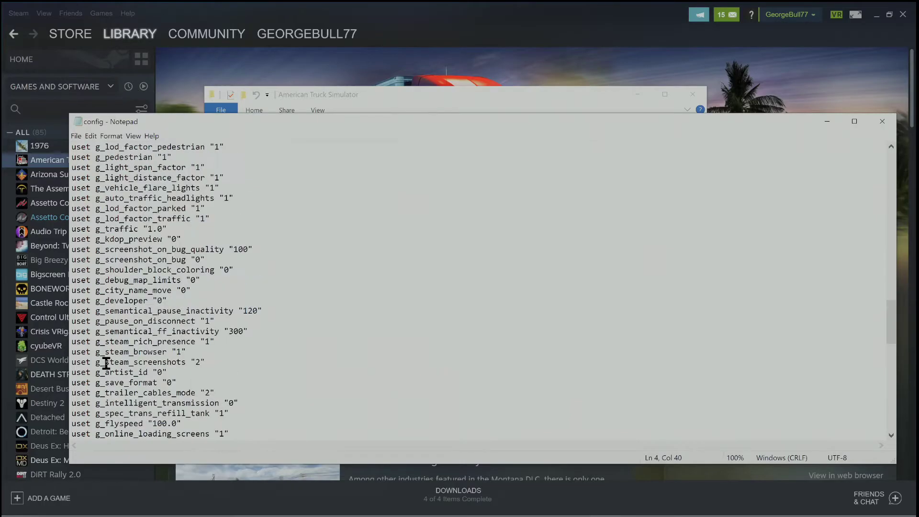
{"action": "scroll", "coordinate": [106, 363], "scroll_direction": "up", "scroll_amount": 4}
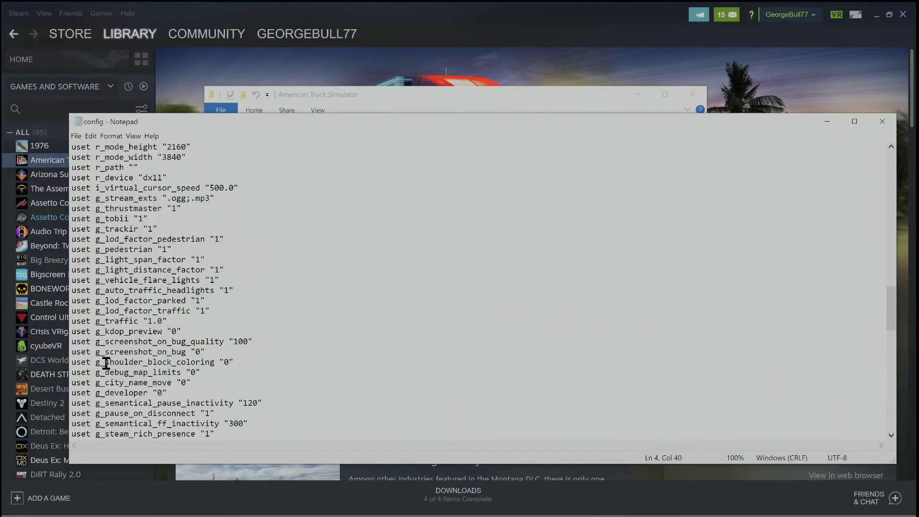
{"action": "scroll", "coordinate": [105, 363], "scroll_direction": "up", "scroll_amount": 2}
{"action": "scroll", "coordinate": [106, 363], "scroll_direction": "up", "scroll_amount": 2}
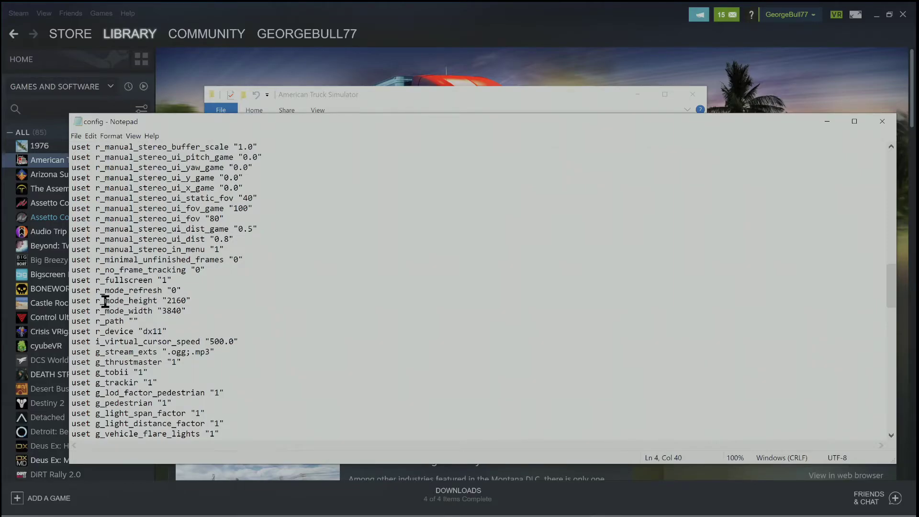
{"action": "mouse_move", "coordinate": [191, 301]}
{"action": "left_mouse_down"}
{"action": "mouse_move", "coordinate": [154, 322]}
{"action": "mouse_move", "coordinate": [191, 301]}
{"action": "mouse_move", "coordinate": [184, 308]}
{"action": "mouse_move", "coordinate": [193, 309]}
{"action": "left_mouse_up"}
{"action": "left_click", "coordinate": [205, 311]}
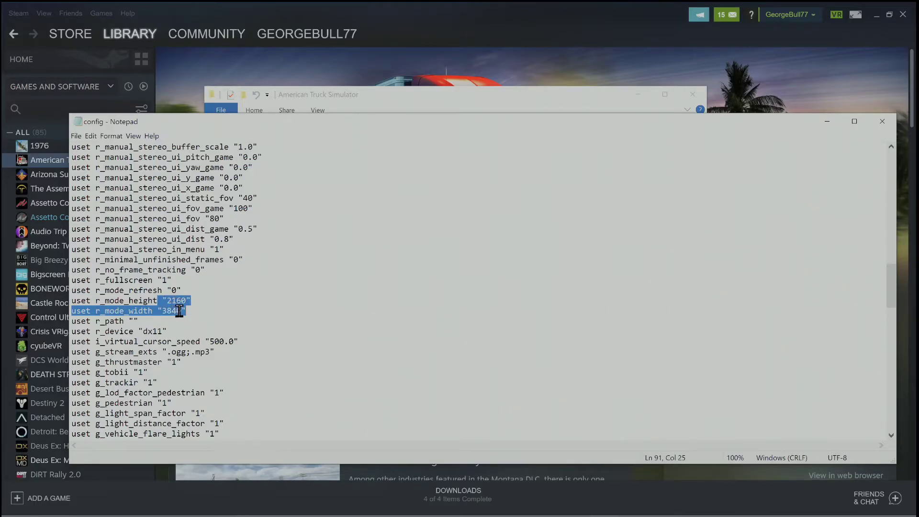
{"action": "left_click", "coordinate": [282, 287]}
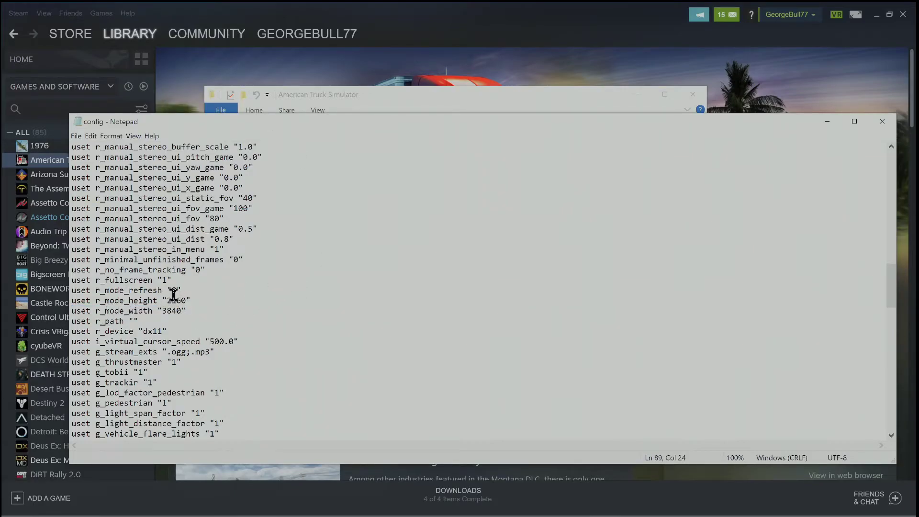
{"action": "left_click", "coordinate": [201, 311], "text": "shift"}
{"action": "left_click", "coordinate": [356, 283]}
- Highlight the r_fullscreen setting just above the resolution lines and inspect the entries around it
{"action": "left_click_drag", "start_coordinate": [133, 277], "coordinate": [198, 277]}
{"action": "left_click", "coordinate": [255, 294]}
{"action": "scroll", "coordinate": [231, 337], "scroll_direction": "up", "scroll_amount": 1}
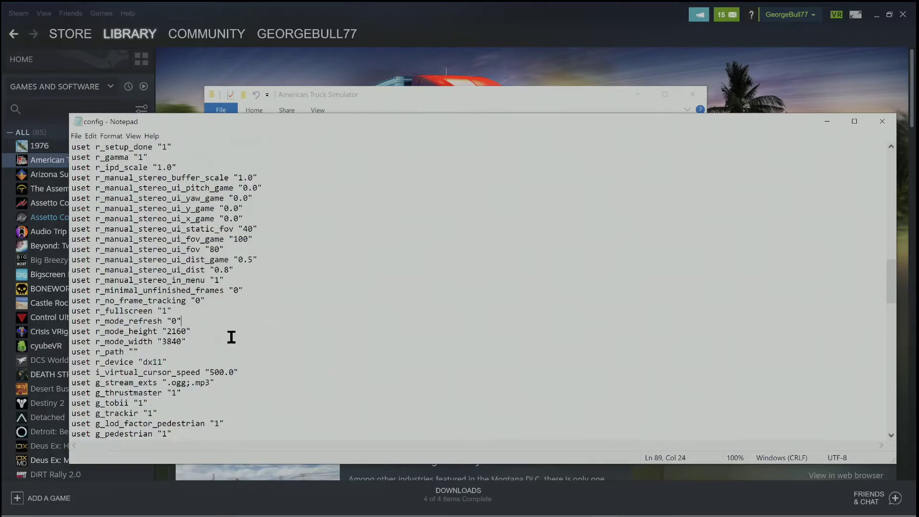
- Inspect the shadow and mirror settings above the r_manual_stereo entries in the config file
{"action": "scroll", "coordinate": [231, 337], "scroll_direction": "up", "scroll_amount": 6}
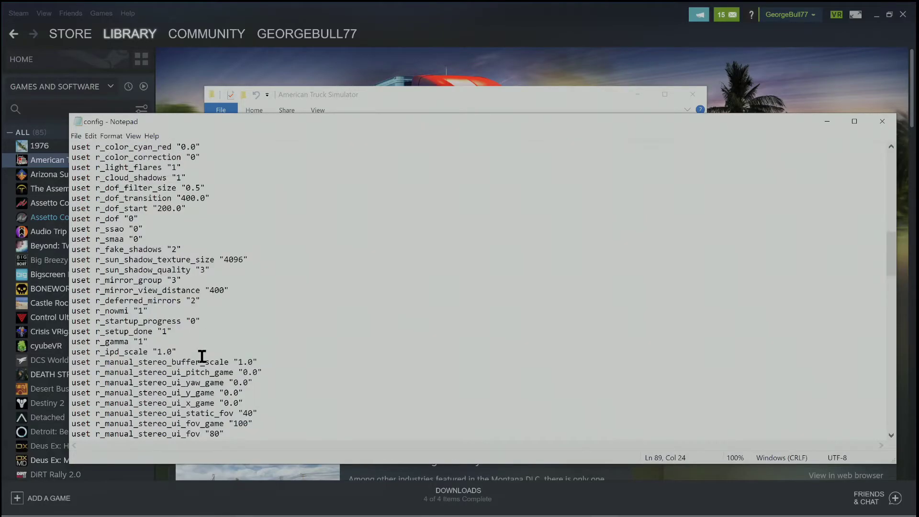
{"action": "left_click_drag", "start_coordinate": [197, 244], "coordinate": [256, 291]}
{"action": "left_click", "coordinate": [256, 291]}
{"action": "scroll", "coordinate": [253, 292], "scroll_direction": "up", "scroll_amount": 4}
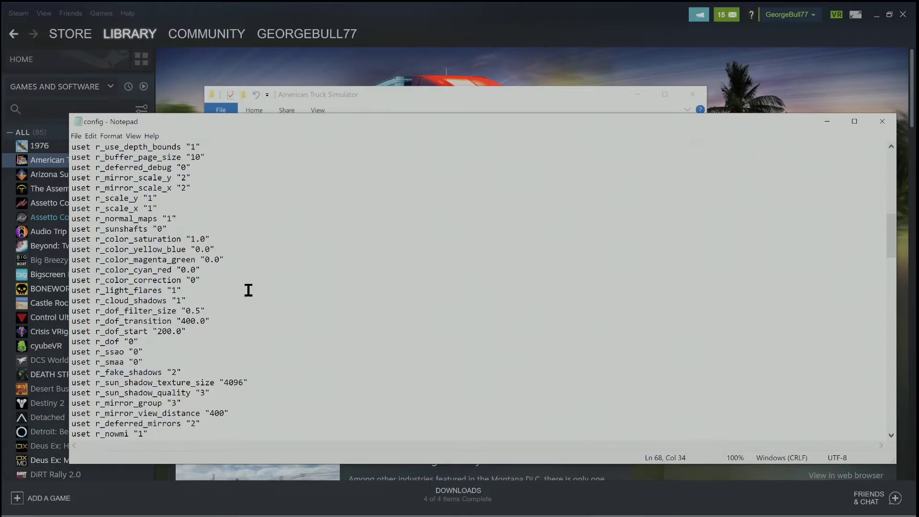
- Highlight the o_openvr_mirror_mode and o_openvr_interleaved_reproject values at the start of the config file, and close the file
{"action": "scroll", "coordinate": [252, 291], "scroll_direction": "up", "scroll_amount": 15}
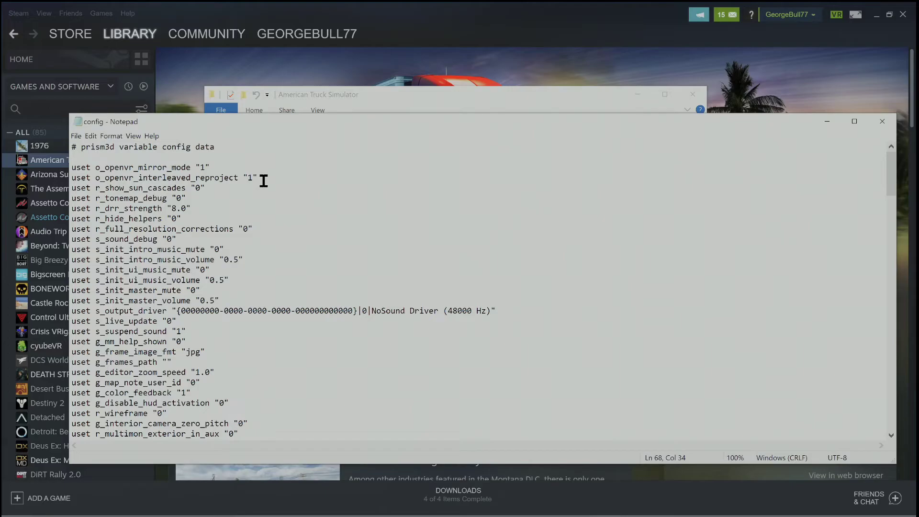
{"action": "left_click_drag", "start_coordinate": [263, 181], "coordinate": [214, 157]}
{"action": "left_click", "coordinate": [240, 162]}
{"action": "left_click_drag", "start_coordinate": [200, 167], "coordinate": [259, 177]}
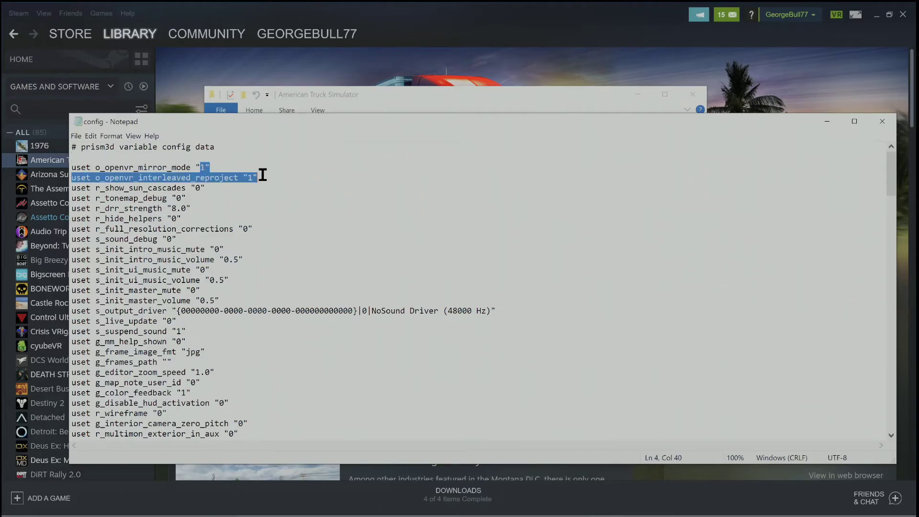
{"action": "left_click", "coordinate": [299, 157]}
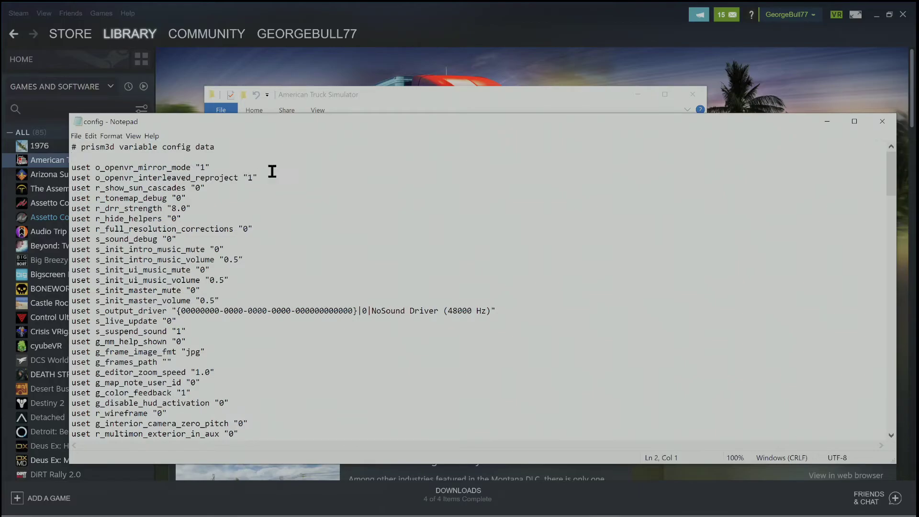
{"action": "left_click", "coordinate": [885, 129]}
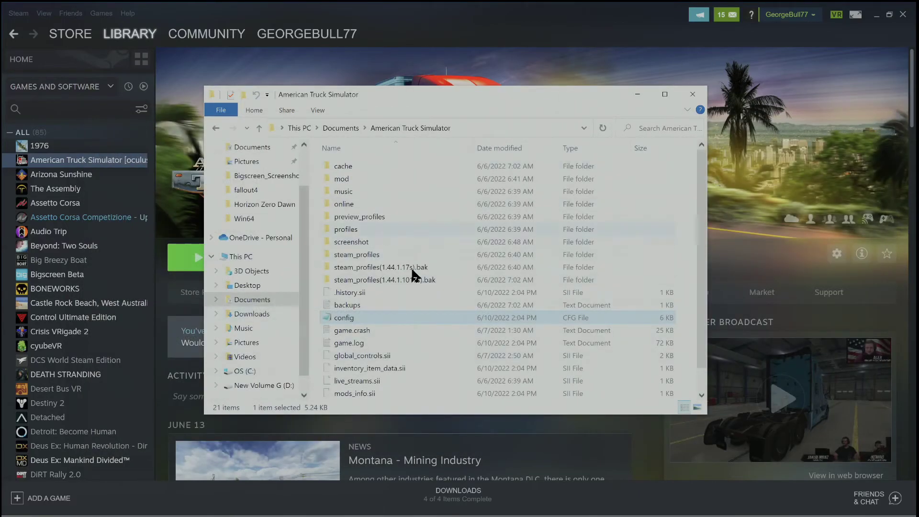
- Search Windows for config.cfg among the documents and open the American Truck Simulator folder that contains it
{"action": "mouse_move", "coordinate": [131, 497]}
{"action": "key", "text": "super"}
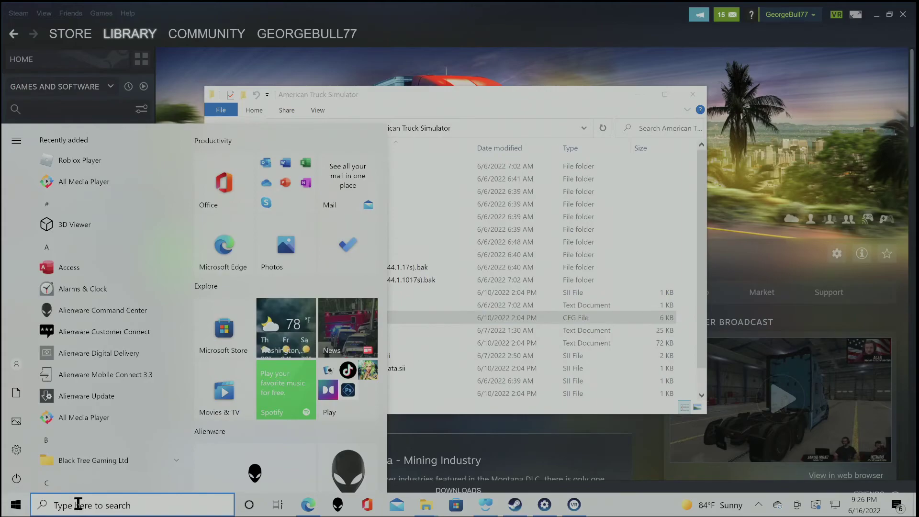
{"action": "left_click", "coordinate": [104, 506]}
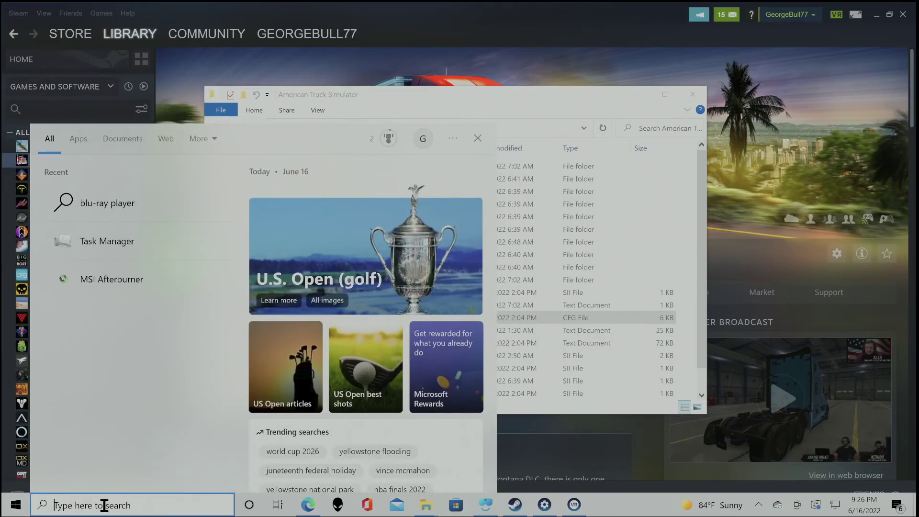
{"action": "type", "text": "c"}
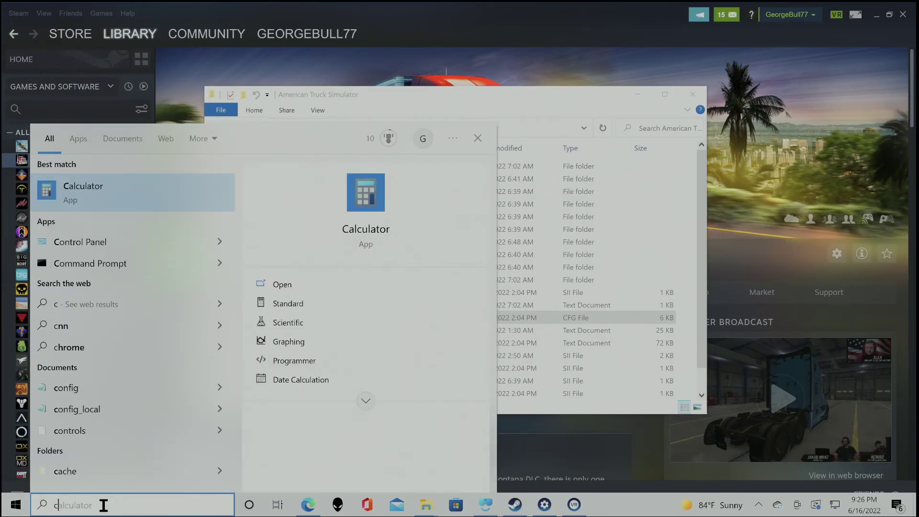
{"action": "type", "text": "onfi"}
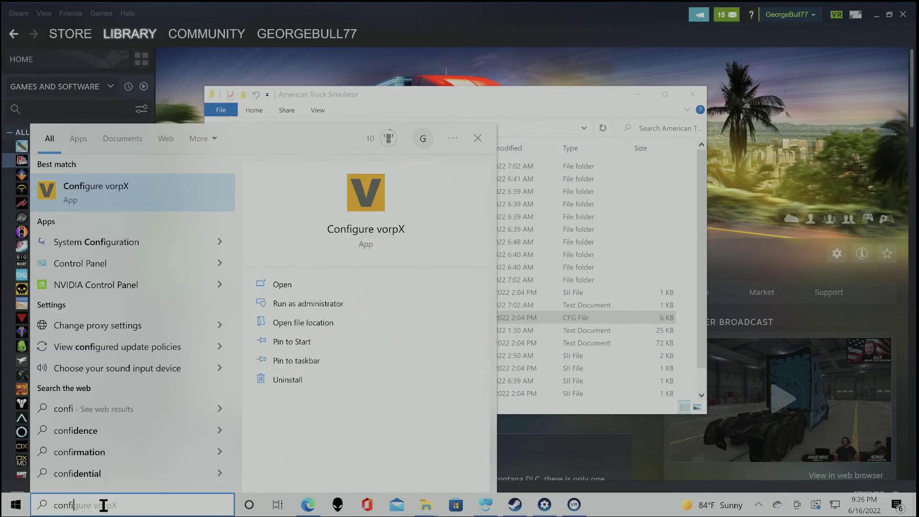
{"action": "type", "text": "g.cfg"}
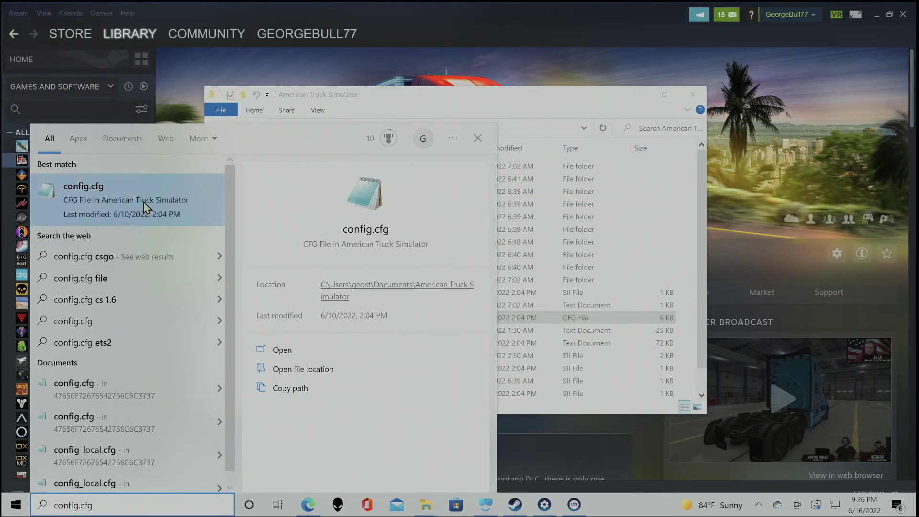
{"action": "left_click", "coordinate": [117, 141]}
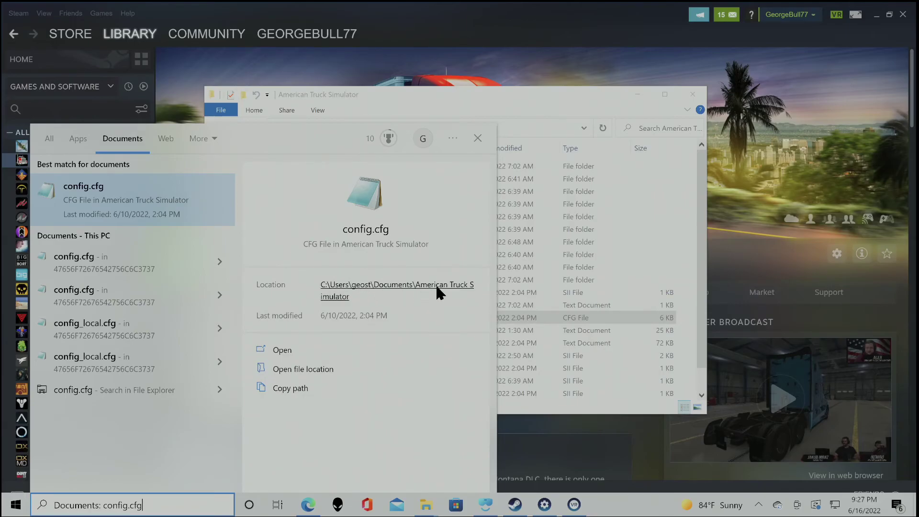
{"action": "left_click", "coordinate": [346, 289]}
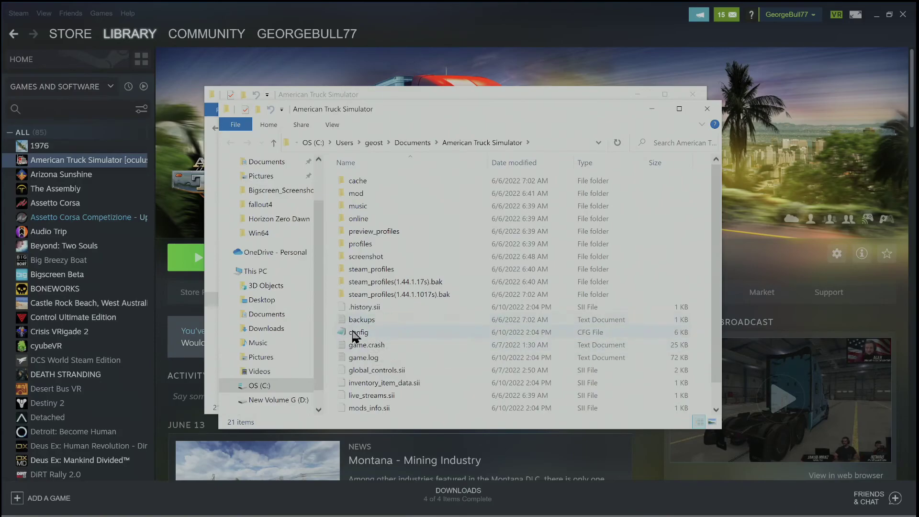
- Open the config file from the found folder to check it, and close it together with both American Truck Simulator folder windows
{"action": "double_click", "coordinate": [359, 332]}
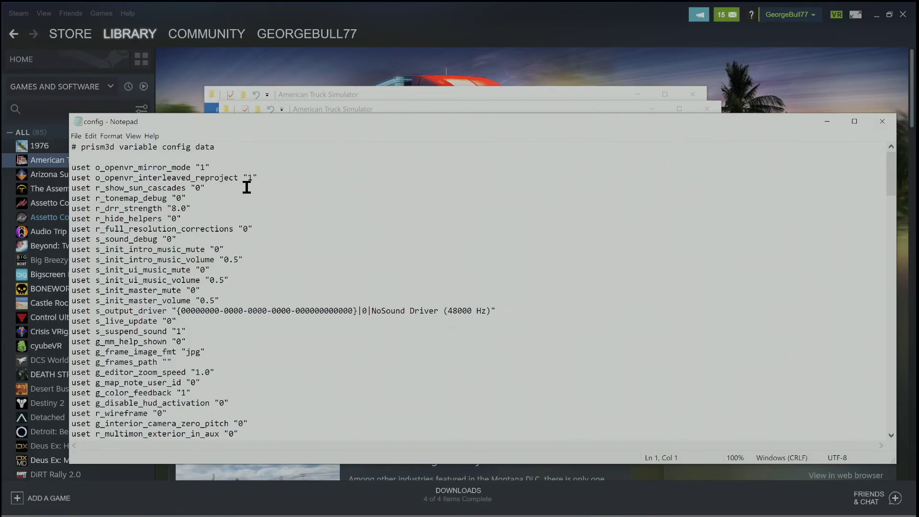
{"action": "left_click", "coordinate": [881, 123]}
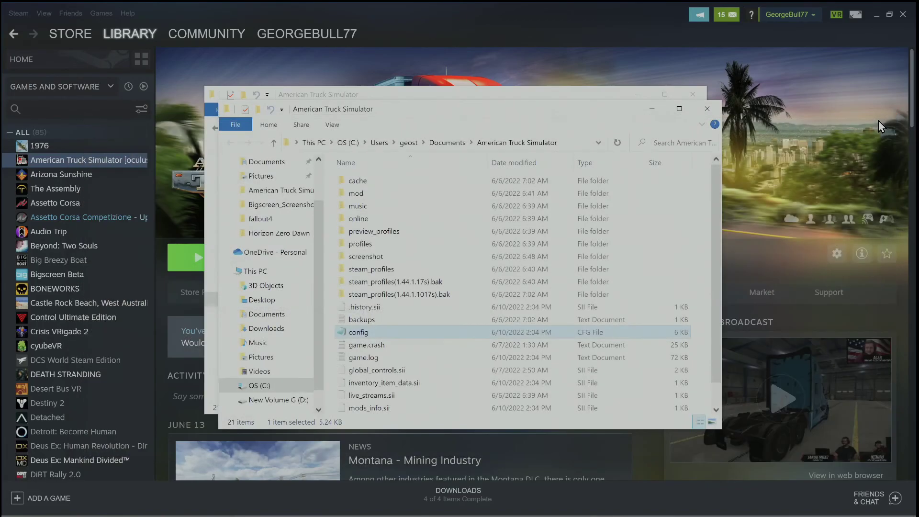
{"action": "left_click_drag", "start_coordinate": [449, 113], "coordinate": [431, 150]}
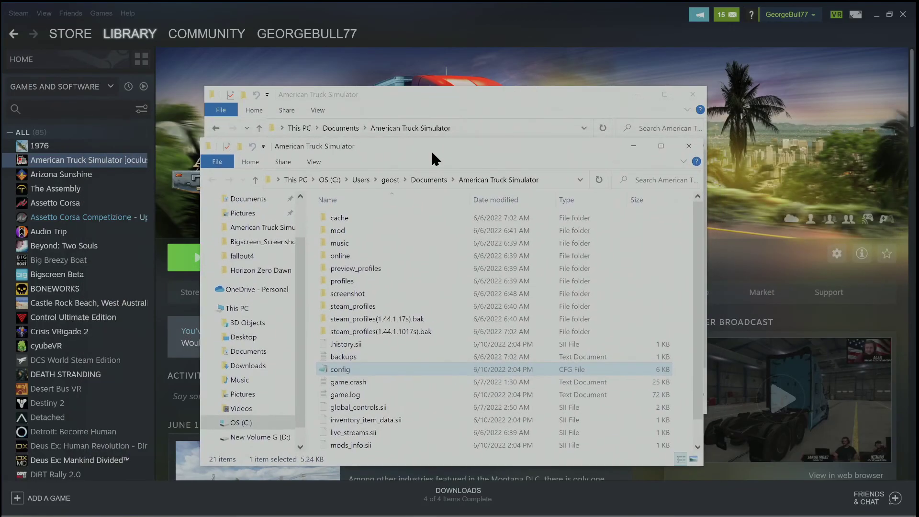
{"action": "left_click", "coordinate": [693, 94]}
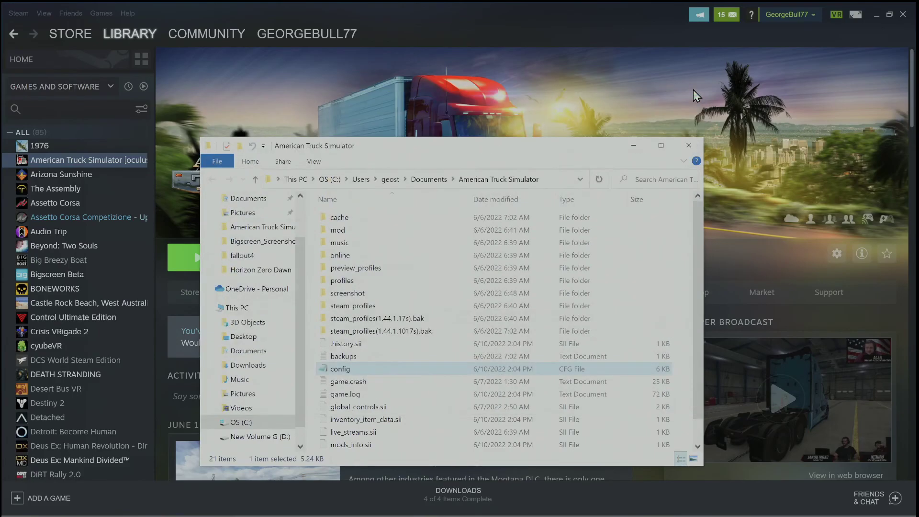
{"action": "left_click", "coordinate": [691, 148]}
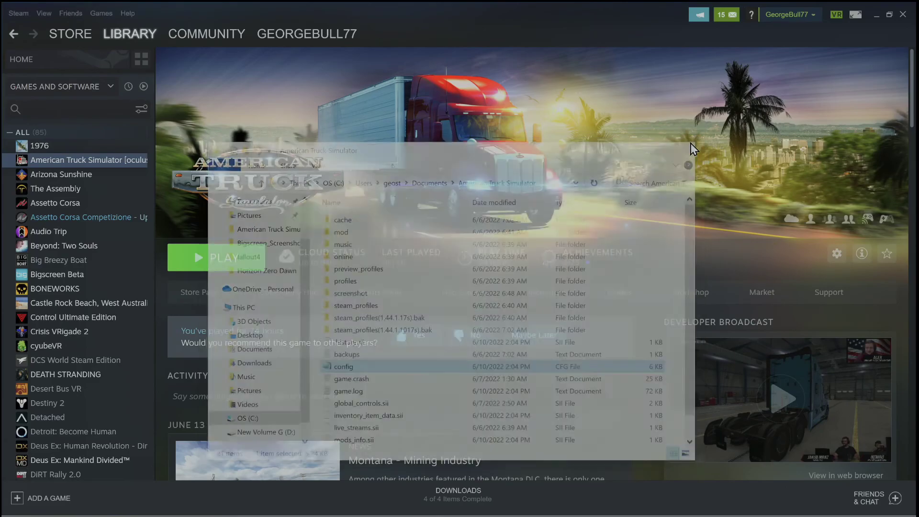